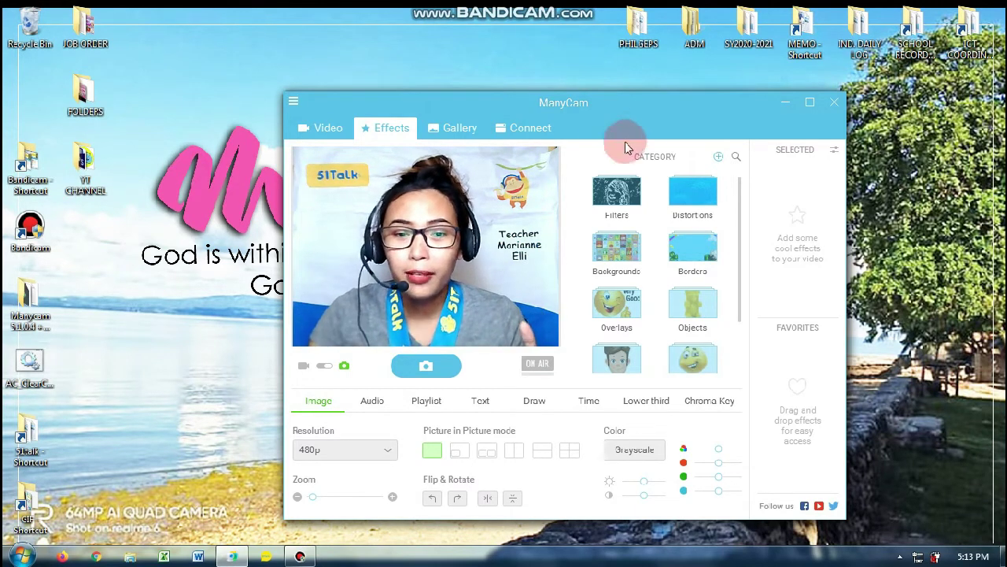
{"action": "left_click_drag", "start_coordinate": [689, 110], "coordinate": [736, 112]}
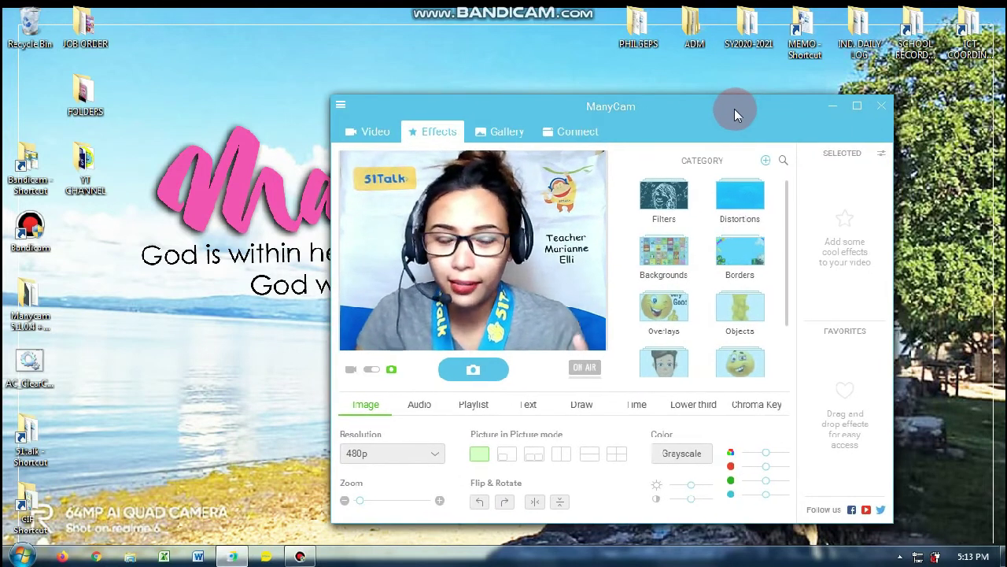
{"action": "left_click_drag", "start_coordinate": [688, 107], "coordinate": [659, 104]}
{"action": "left_click", "coordinate": [578, 356]}
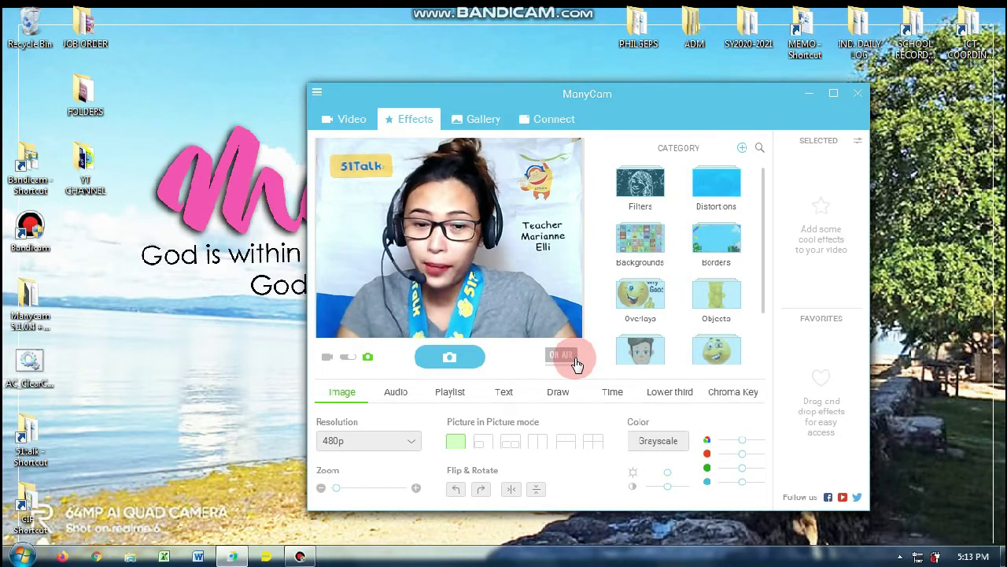
{"action": "left_click", "coordinate": [563, 355]}
{"action": "left_click", "coordinate": [557, 358]}
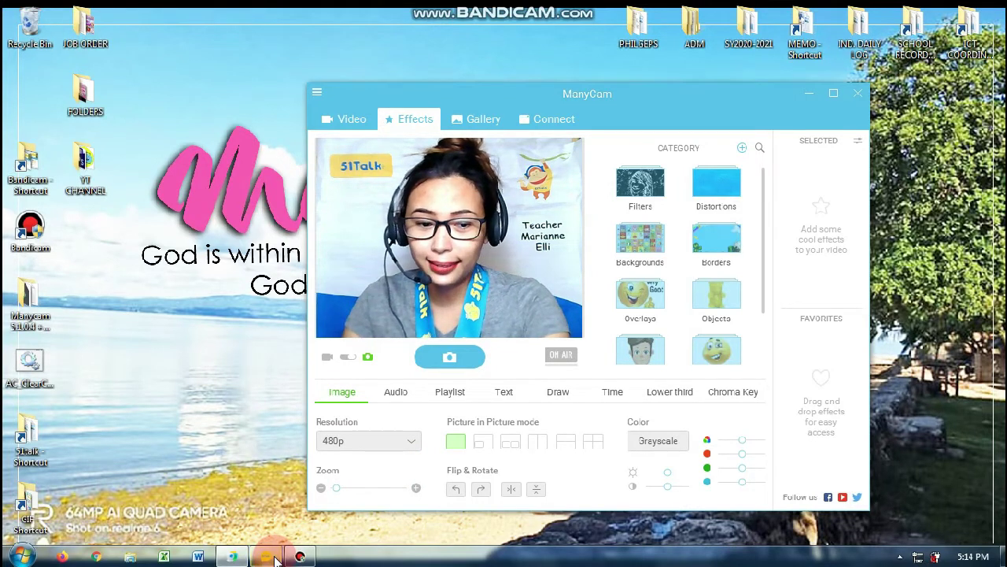
Switch to the 51Talk lesson schedule and arrange its window side by side with the ManyCam window.
{"action": "left_click", "coordinate": [384, 257]}
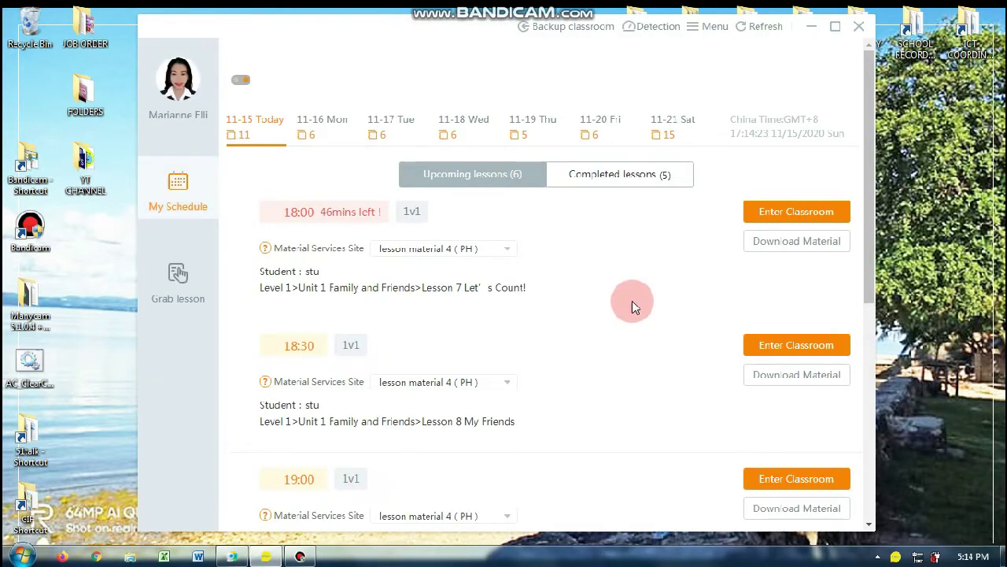
{"action": "left_click_drag", "start_coordinate": [447, 31], "coordinate": [340, 35]}
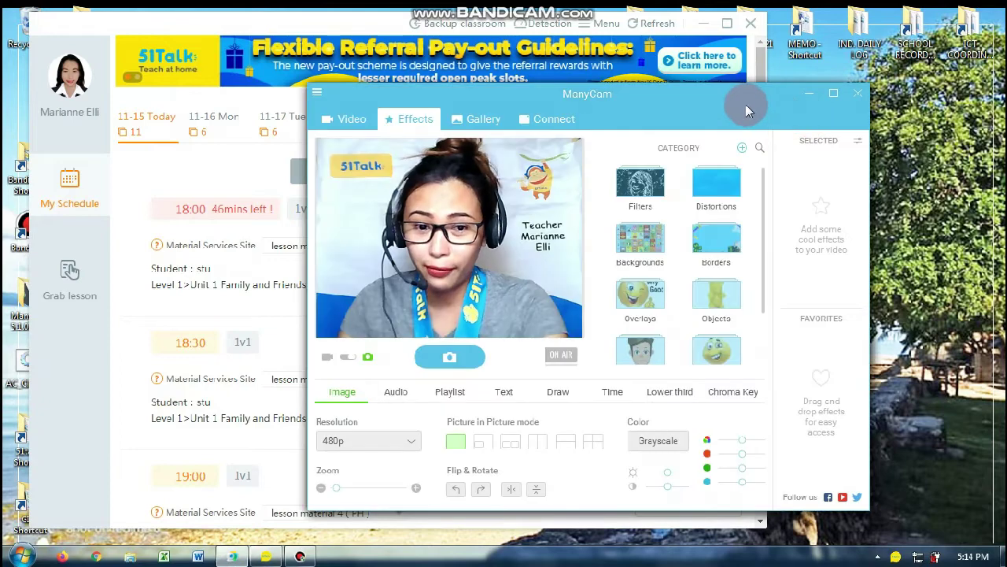
{"action": "left_click", "coordinate": [300, 556]}
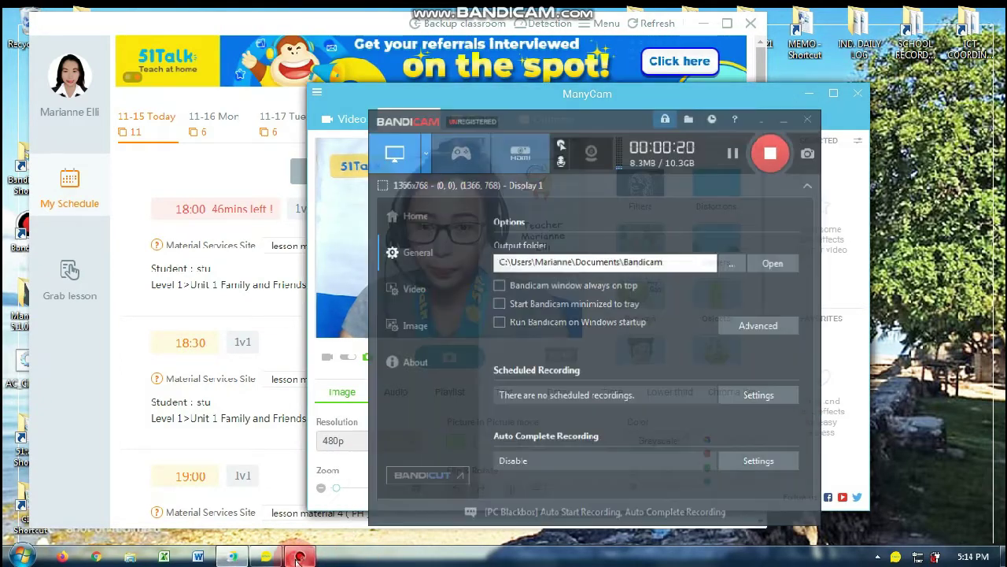
{"action": "left_click", "coordinate": [237, 292]}
{"action": "left_click", "coordinate": [148, 206]}
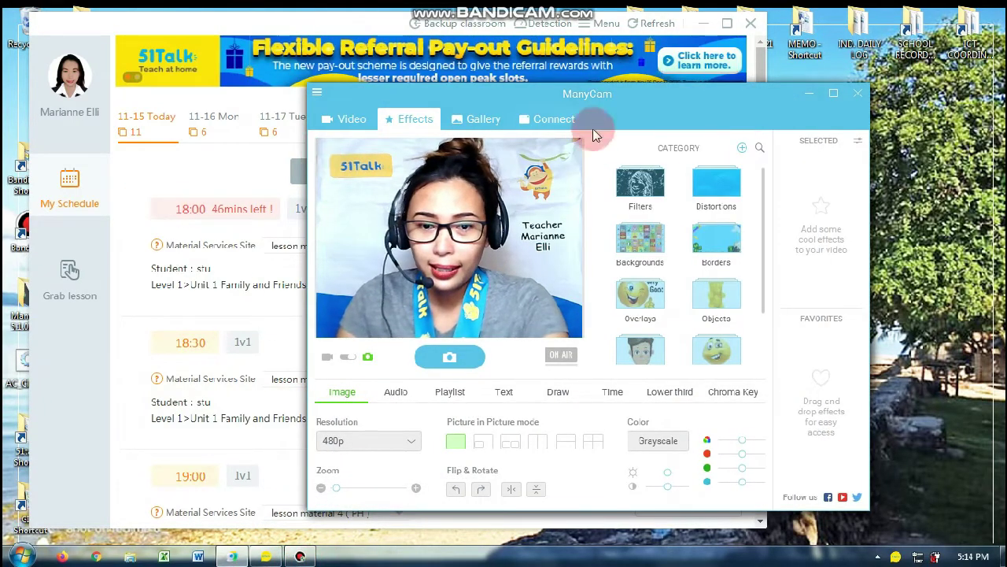
{"action": "left_click_drag", "start_coordinate": [593, 99], "coordinate": [773, 111]}
{"action": "left_click", "coordinate": [475, 320]}
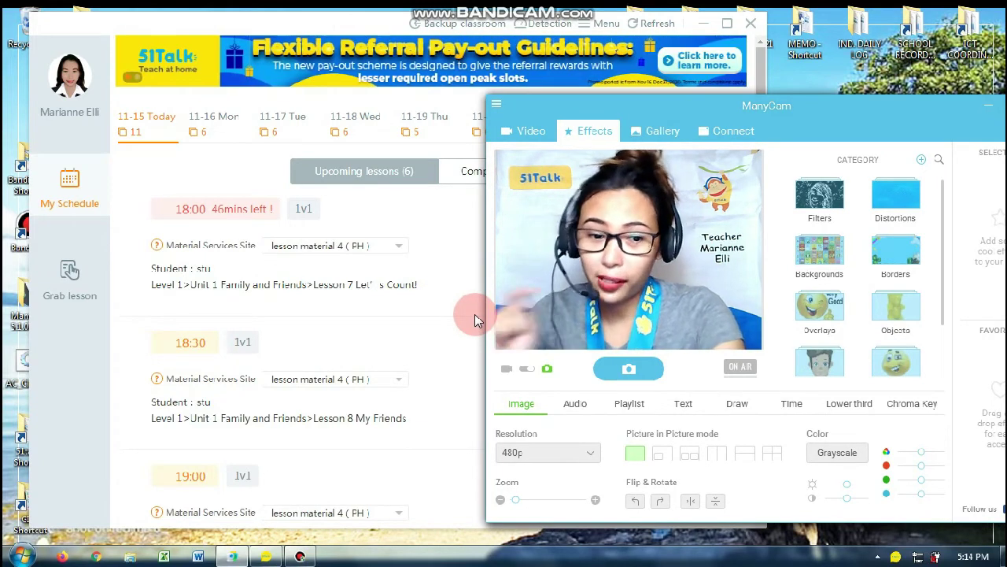
Search the ManyCam effects for "clas" and apply the "Our class will start soon" effect to the camera video.
{"action": "left_click", "coordinate": [941, 162]}
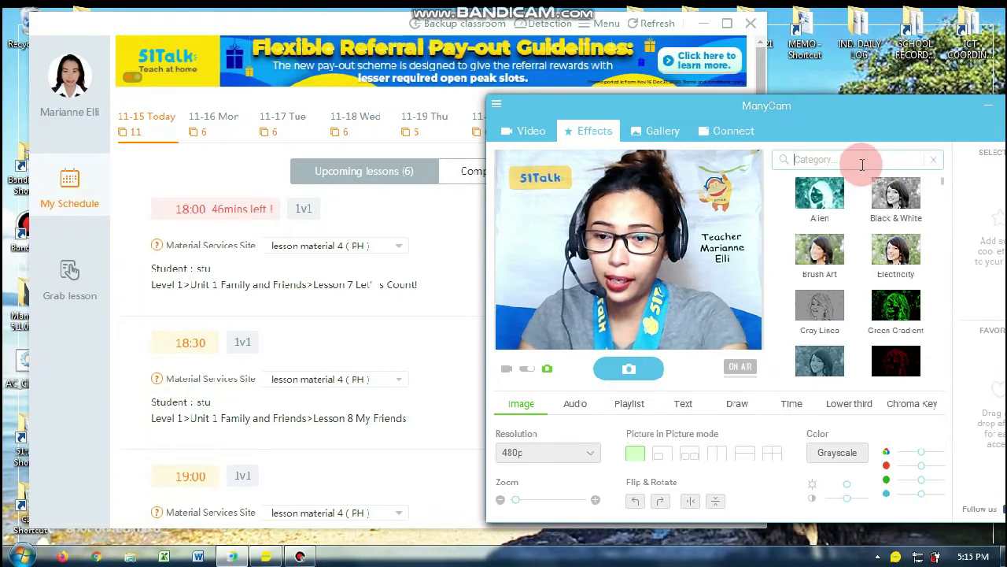
{"action": "type", "text": "clas"}
{"action": "left_click", "coordinate": [897, 207]}
{"action": "left_click_drag", "start_coordinate": [904, 211], "coordinate": [705, 241]}
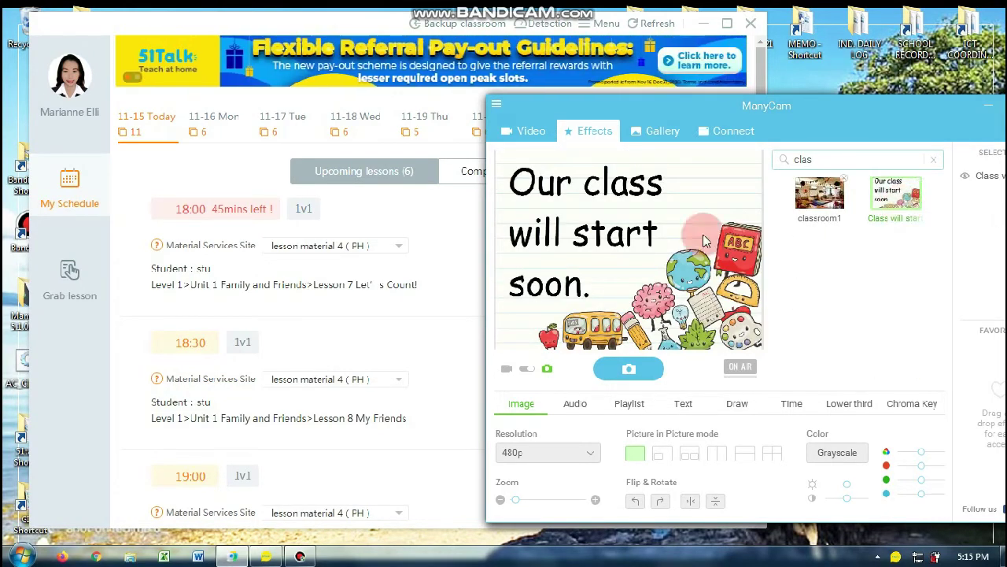
Enter the classroom of the 19:30 lesson, Play the Piano, and place its window beside the ManyCam window.
{"action": "left_click", "coordinate": [460, 317]}
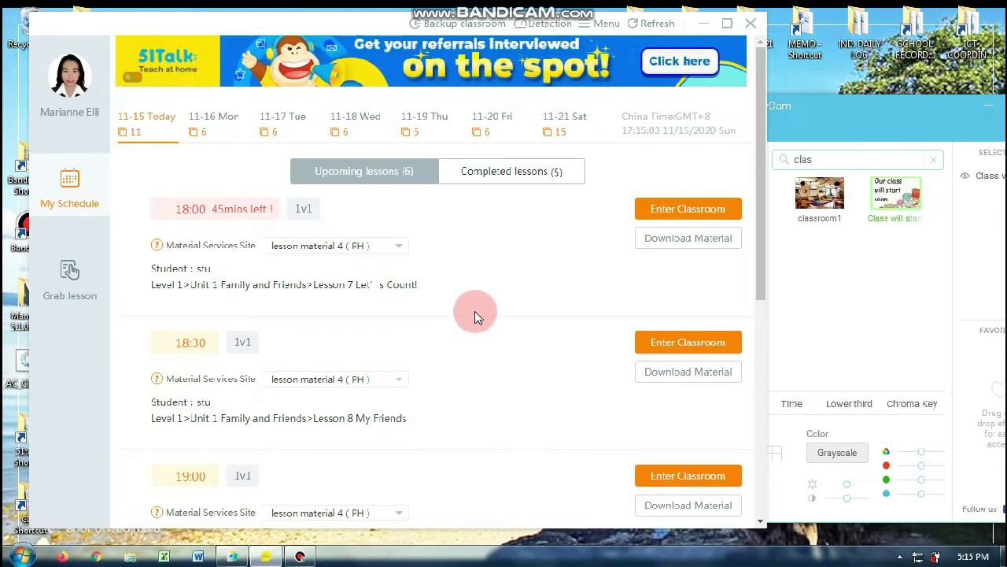
{"action": "scroll", "coordinate": [571, 328], "scroll_direction": "down", "scroll_amount": 3}
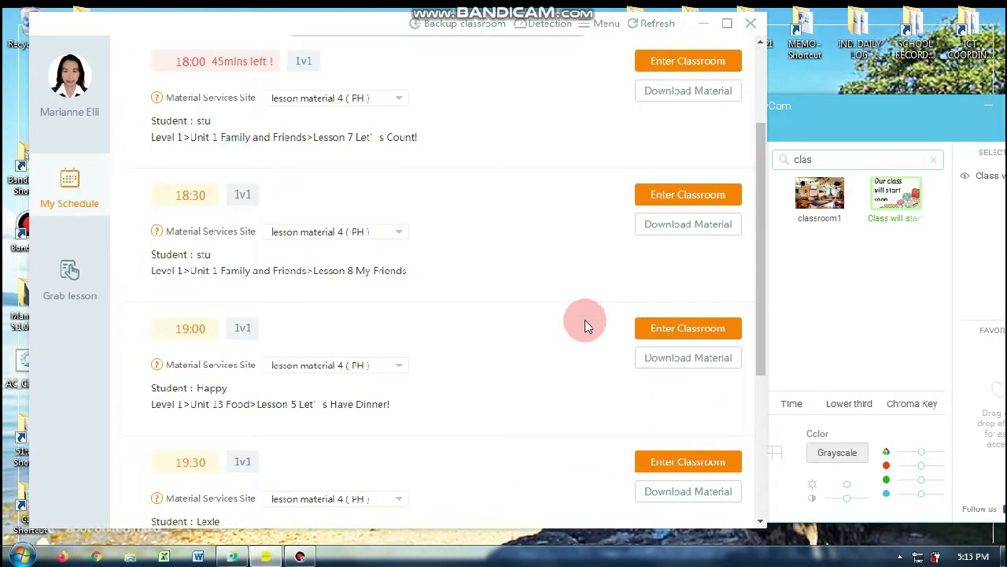
{"action": "scroll", "coordinate": [734, 357], "scroll_direction": "down", "scroll_amount": 2}
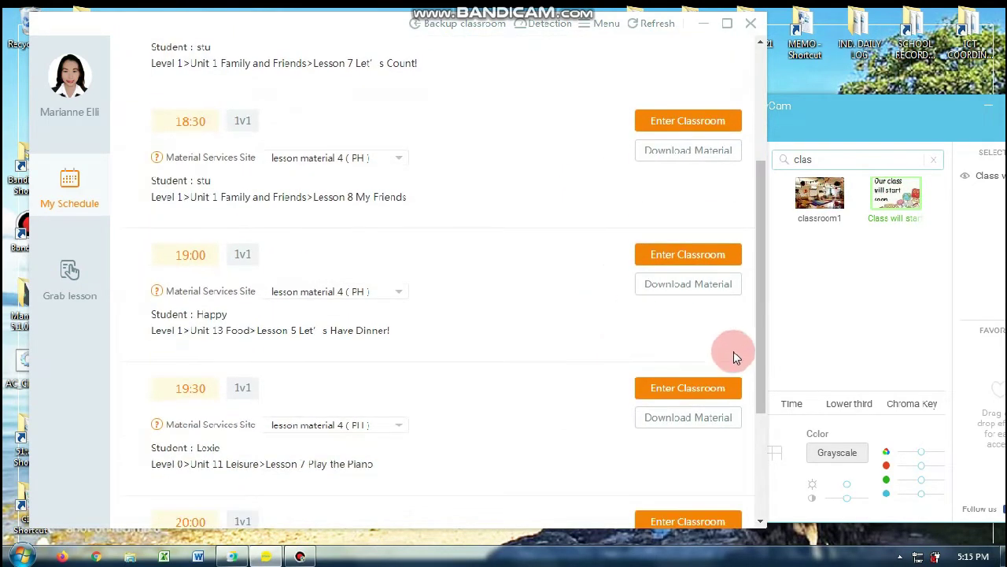
{"action": "left_click", "coordinate": [693, 388]}
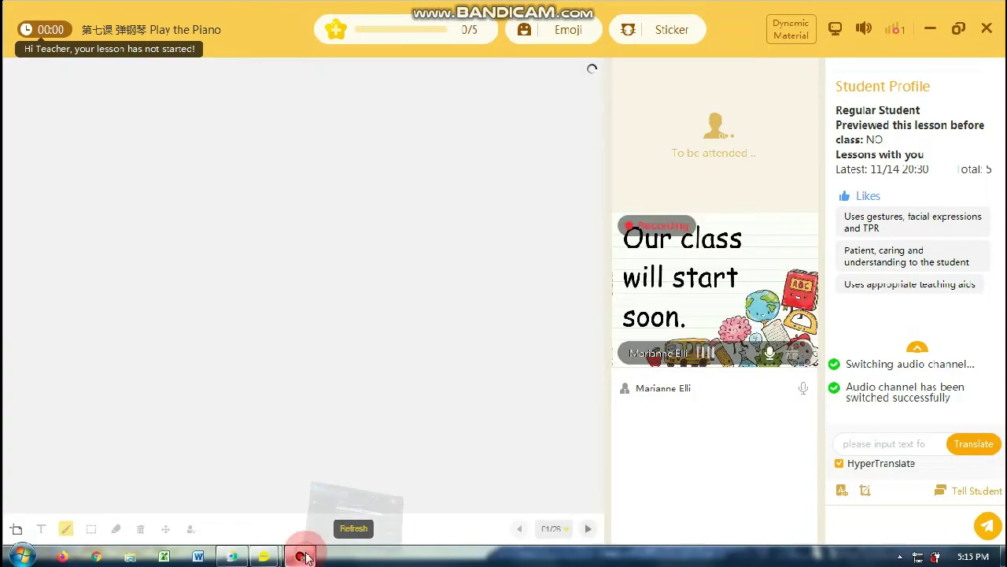
{"action": "left_click", "coordinate": [302, 556]}
{"action": "left_click", "coordinate": [302, 557]}
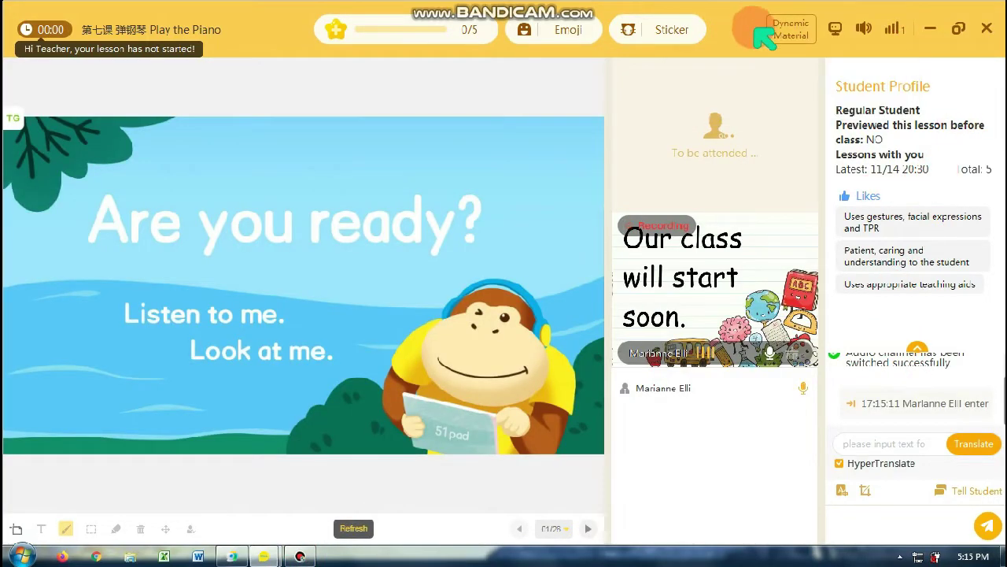
{"action": "left_click_drag", "start_coordinate": [704, 29], "coordinate": [164, 38]}
{"action": "left_click_drag", "start_coordinate": [861, 106], "coordinate": [817, 116]}
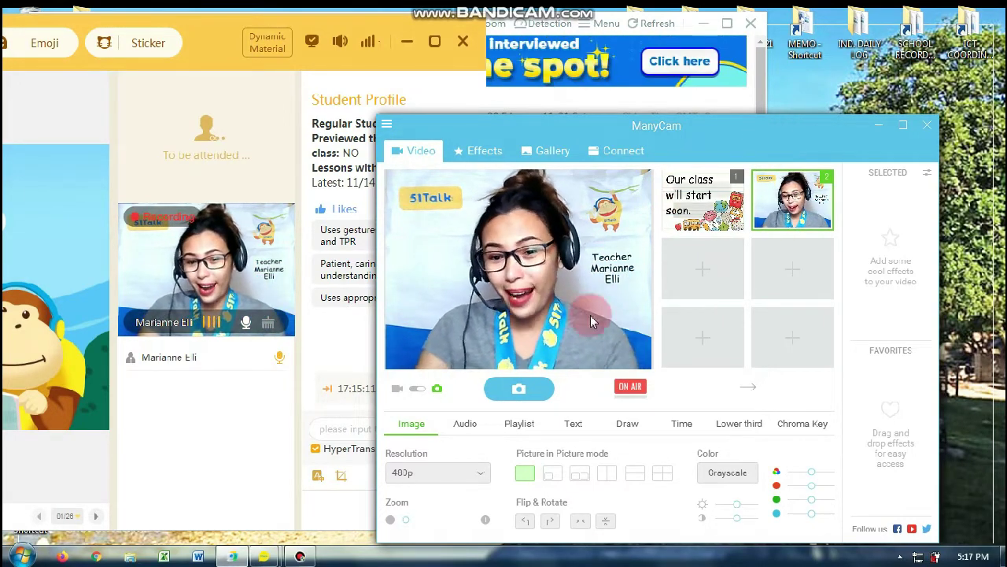
Pause and resume the ManyCam video stream to the classroom twice.
{"action": "left_click", "coordinate": [634, 389]}
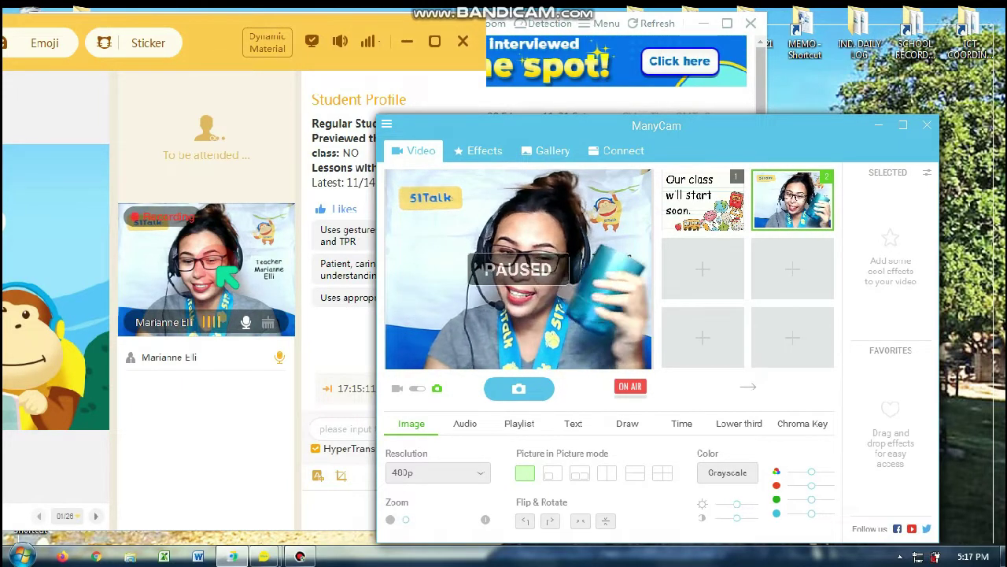
{"action": "left_click", "coordinate": [629, 397]}
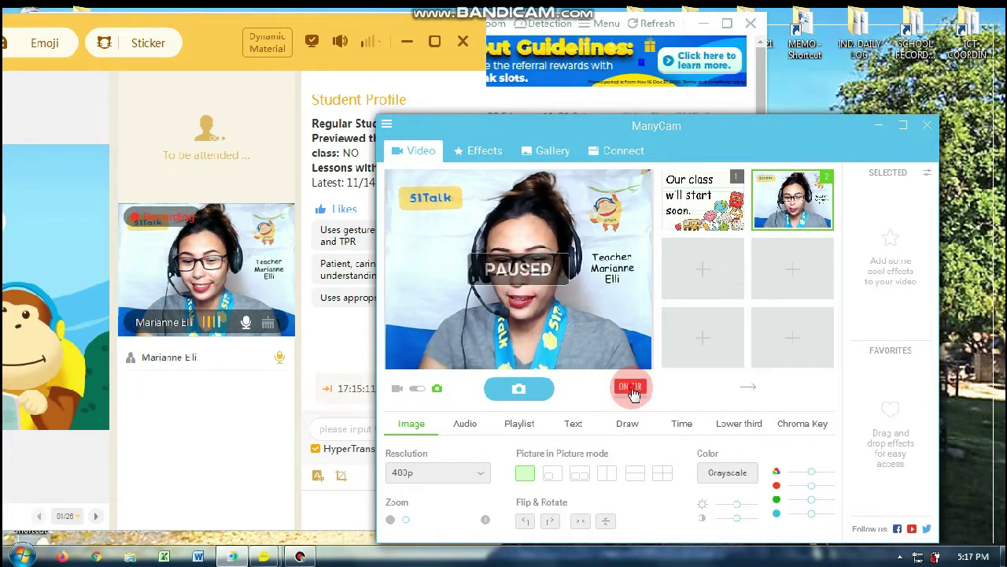
{"action": "left_click", "coordinate": [631, 387]}
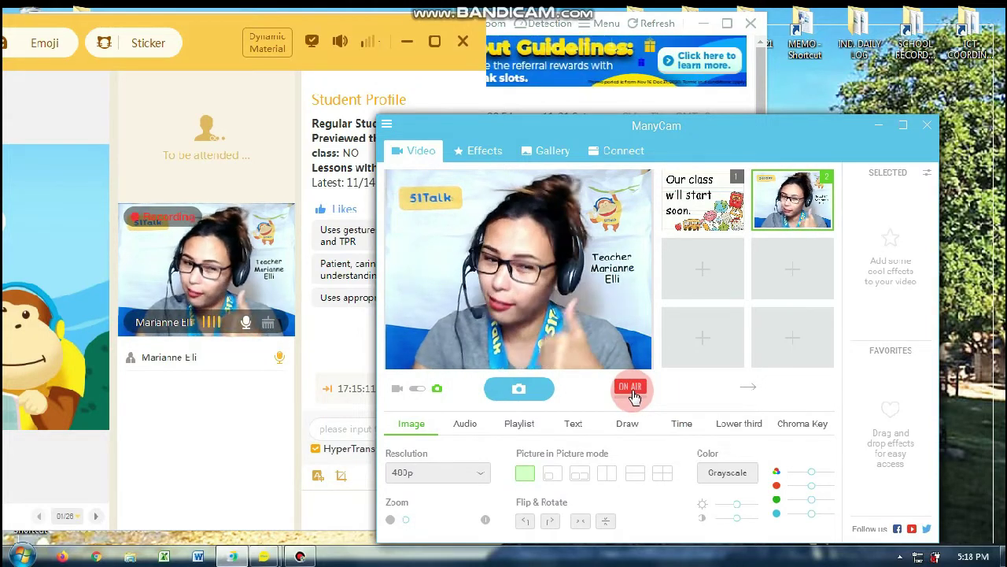
{"action": "left_click", "coordinate": [635, 394]}
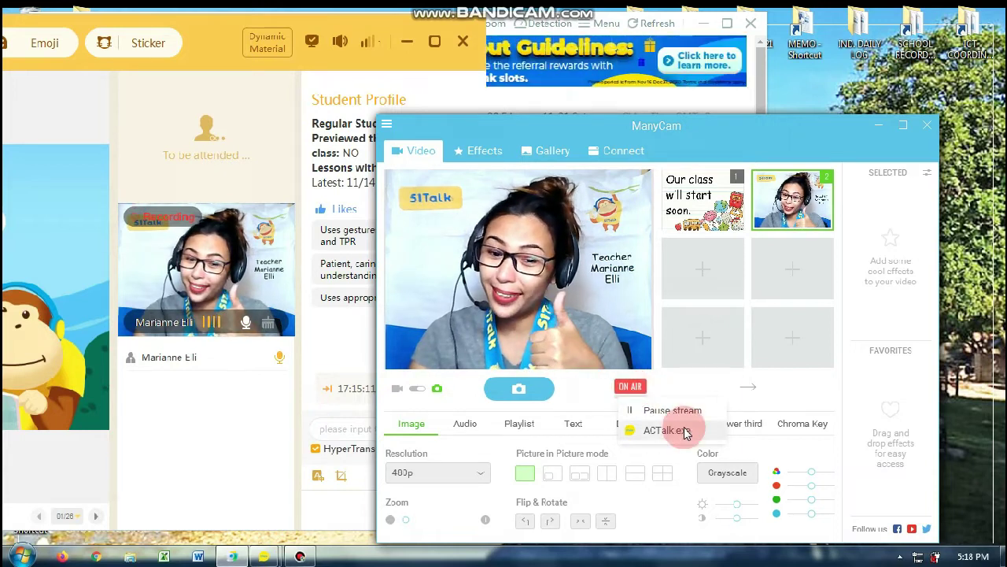
{"action": "left_click", "coordinate": [639, 410]}
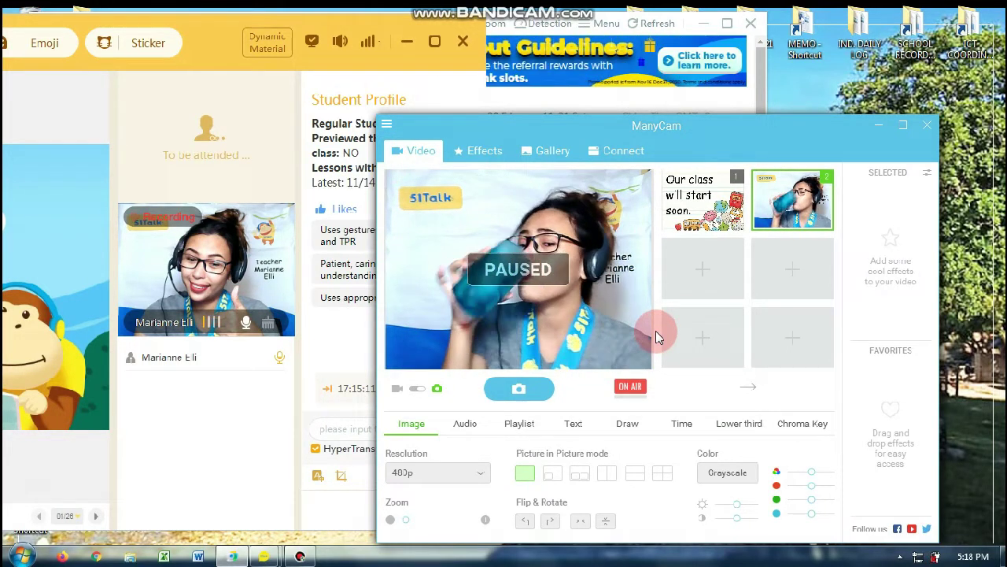
{"action": "left_click", "coordinate": [619, 396]}
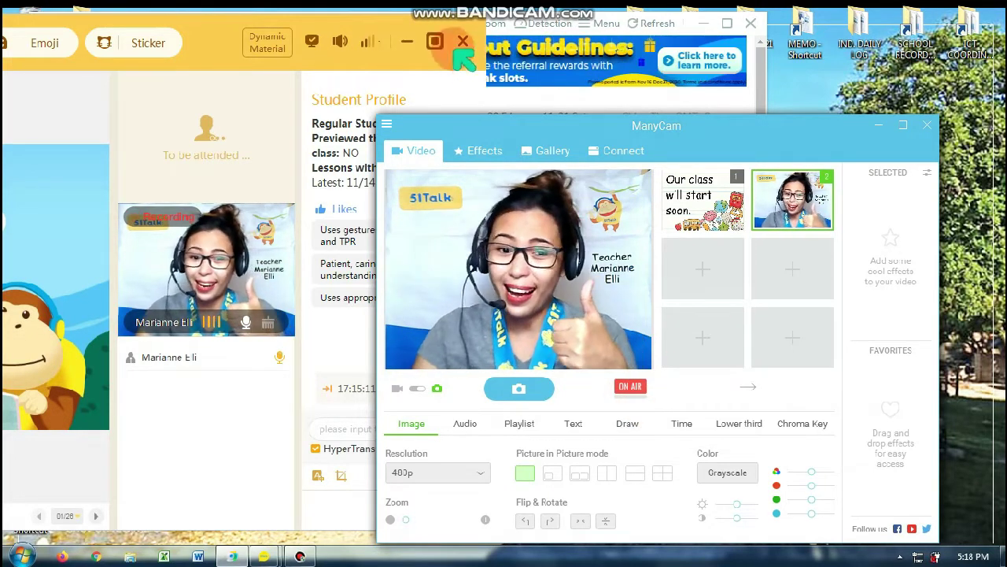
Close the classroom and reposition the ManyCam window on the desktop.
{"action": "left_click", "coordinate": [462, 43]}
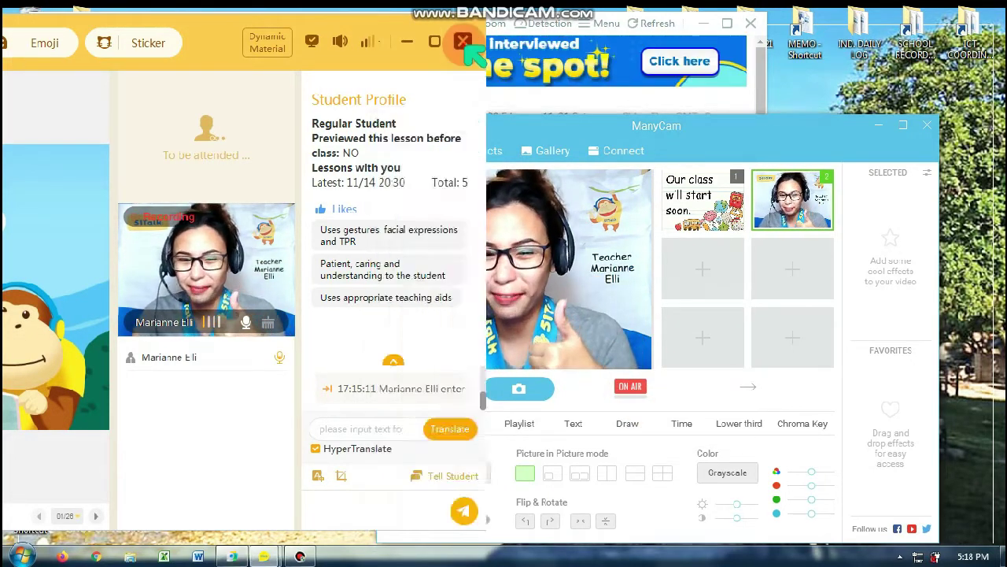
{"action": "left_click", "coordinate": [462, 41]}
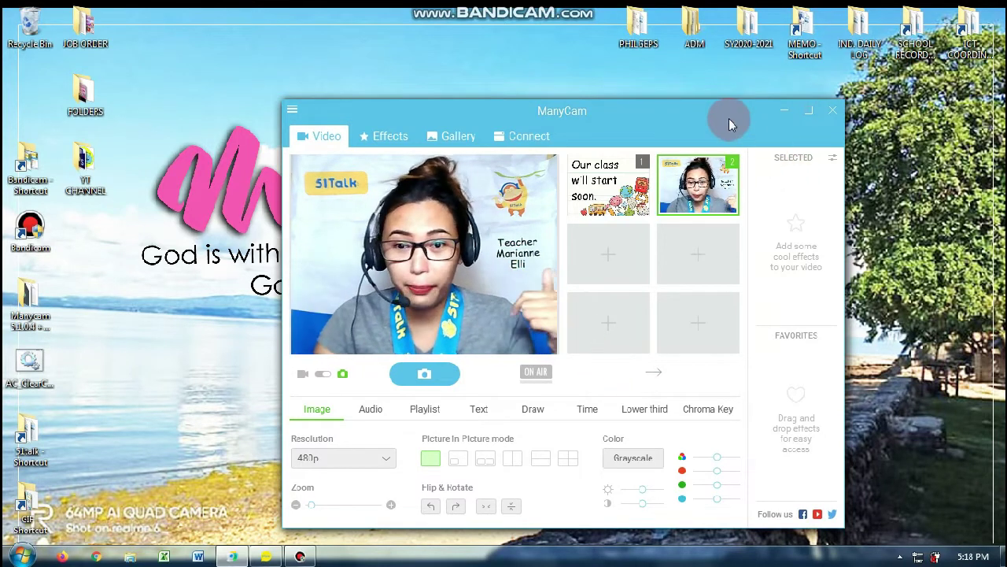
{"action": "left_click_drag", "start_coordinate": [729, 118], "coordinate": [770, 124]}
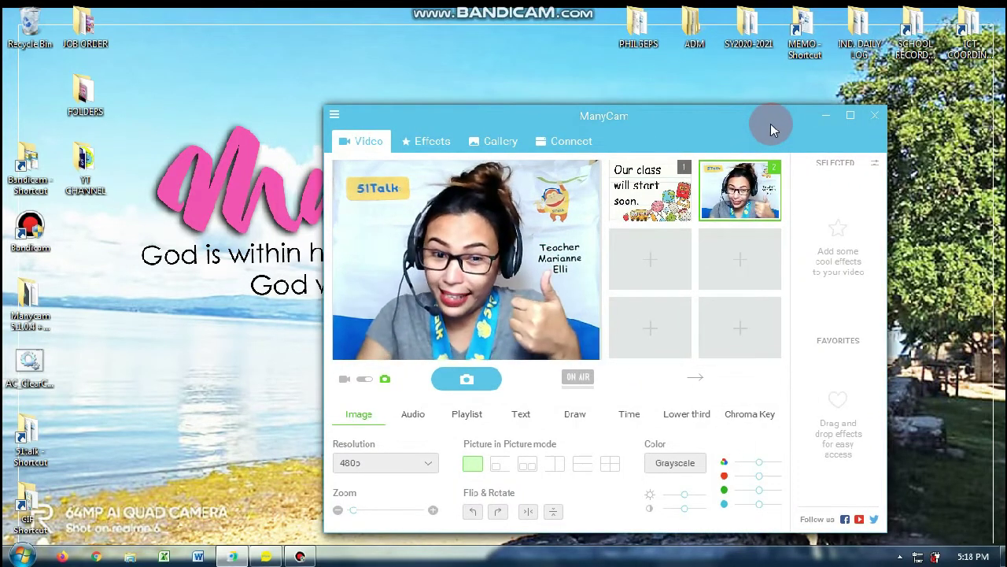
Pause the ManyCam stream while the classroom is closed, and resume it.
{"action": "left_click", "coordinate": [589, 381]}
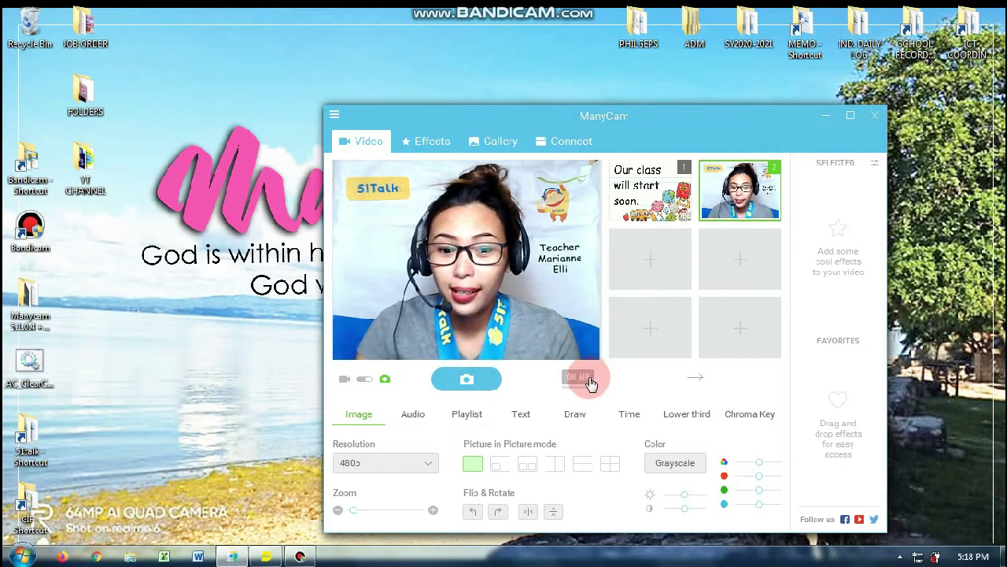
{"action": "left_click", "coordinate": [601, 403]}
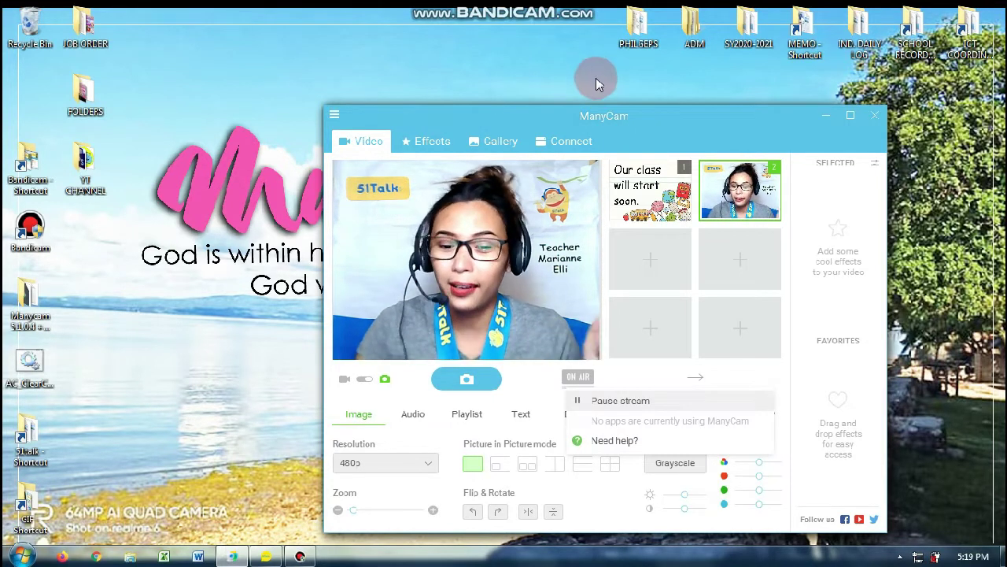
{"action": "left_click", "coordinate": [621, 402]}
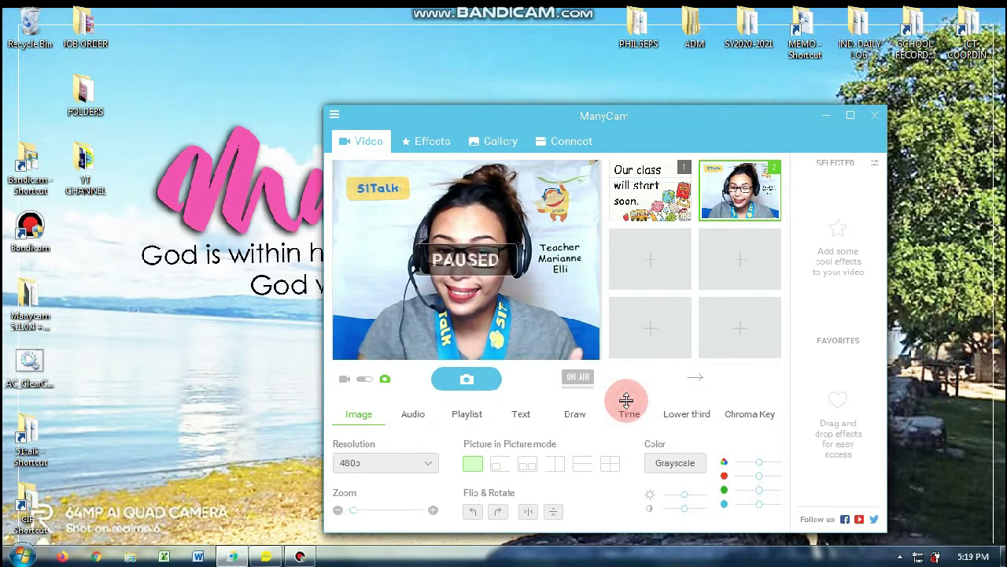
{"action": "left_click", "coordinate": [579, 376]}
{"action": "left_click", "coordinate": [628, 401]}
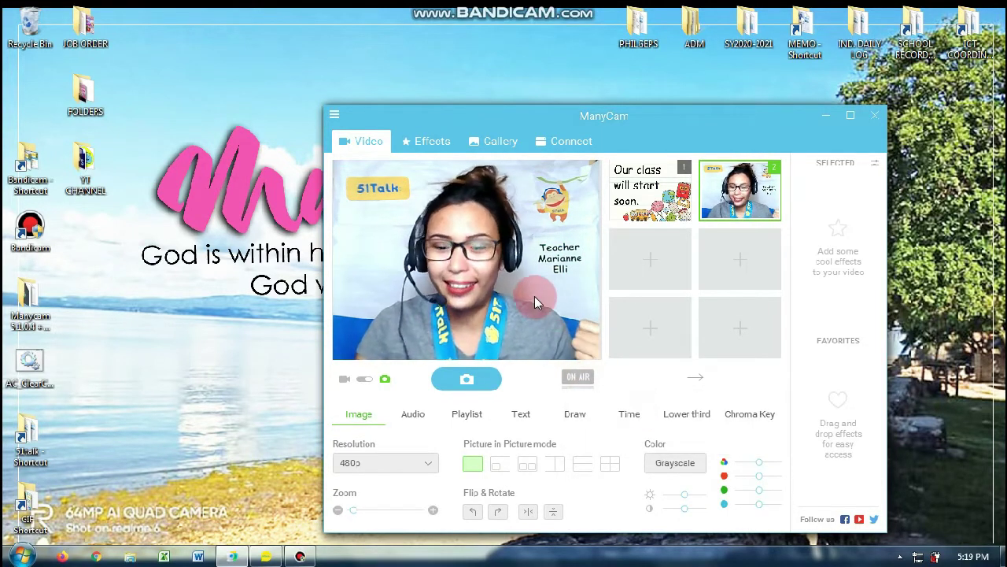
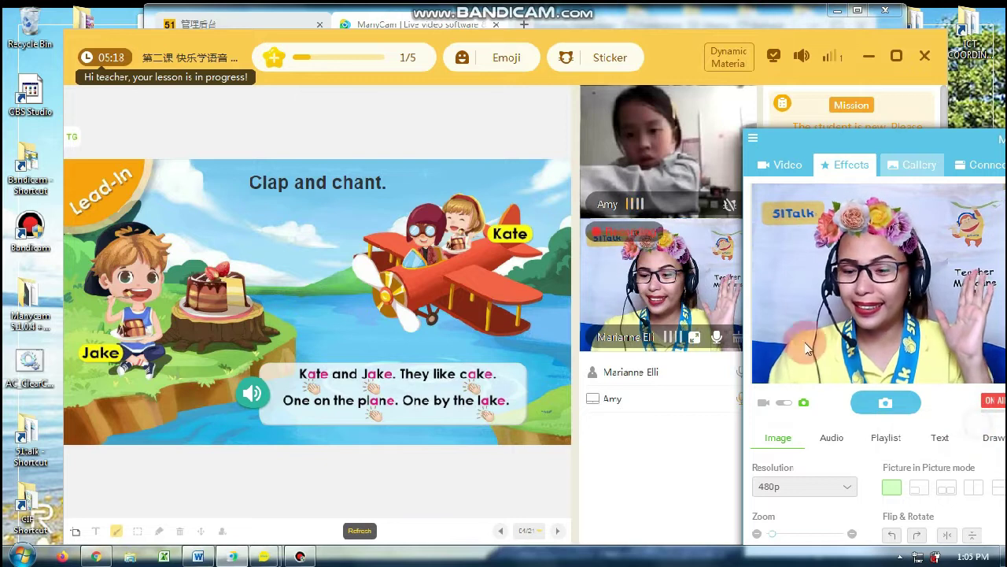
Pause the ManyCam stream during the running lesson and move its window aside so the teacher's classroom video shows.
{"action": "left_click", "coordinate": [452, 240]}
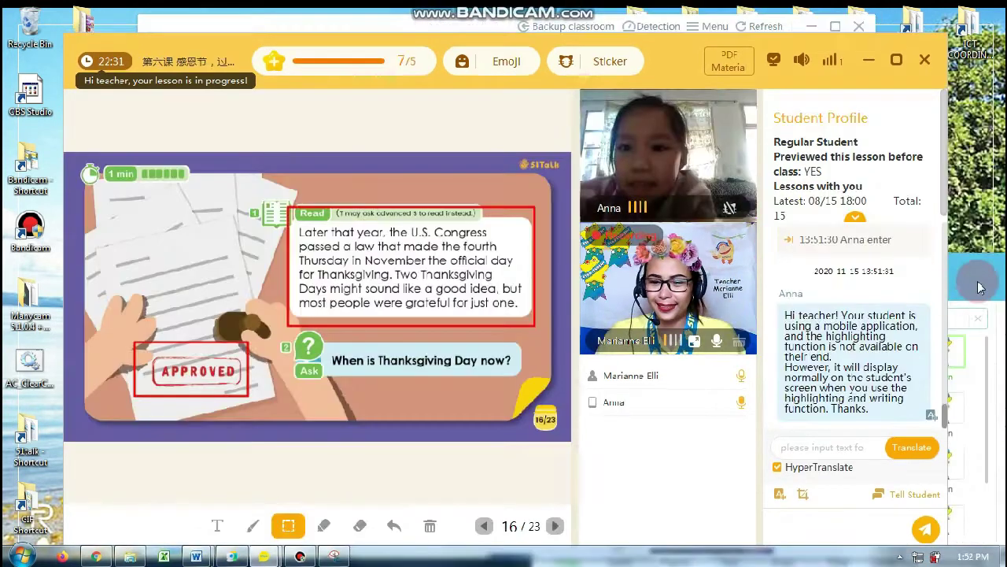
{"action": "left_click", "coordinate": [980, 285]}
{"action": "left_click", "coordinate": [787, 523]}
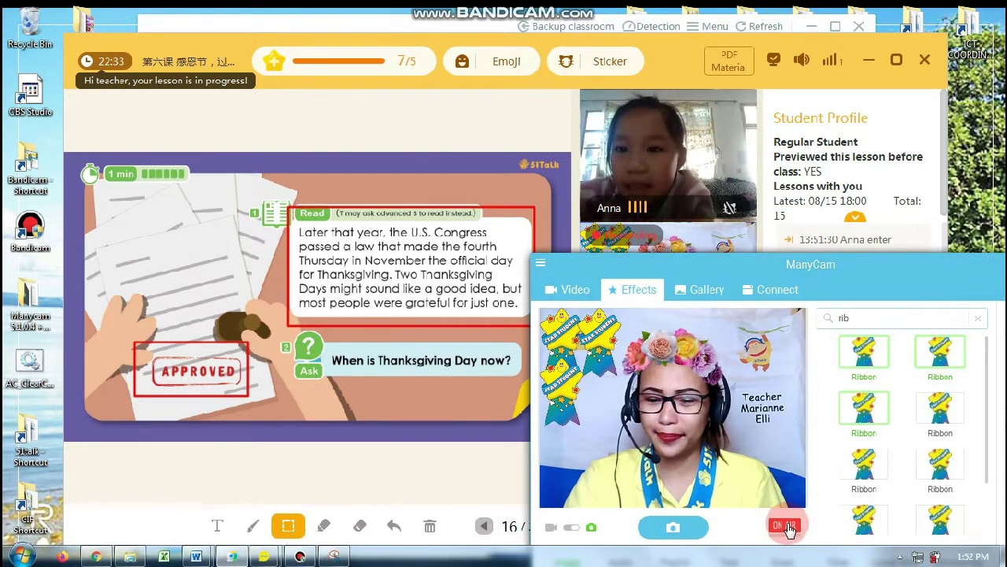
{"action": "left_click", "coordinate": [825, 528]}
{"action": "left_click_drag", "start_coordinate": [842, 264], "coordinate": [958, 86]}
{"action": "left_click_drag", "start_coordinate": [822, 97], "coordinate": [866, 99]}
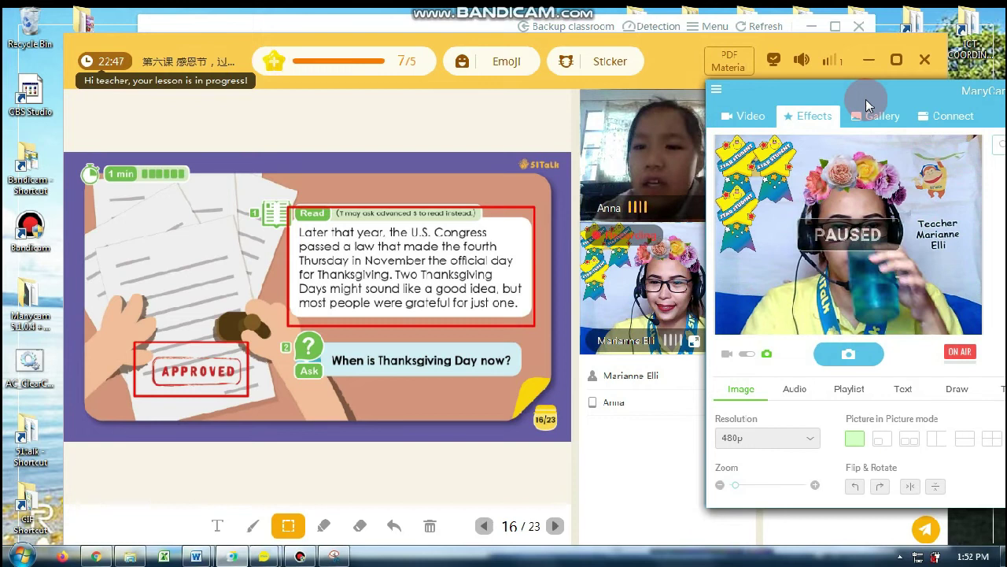
Resume streaming the ManyCam video to the running lesson.
{"action": "left_click", "coordinate": [952, 358]}
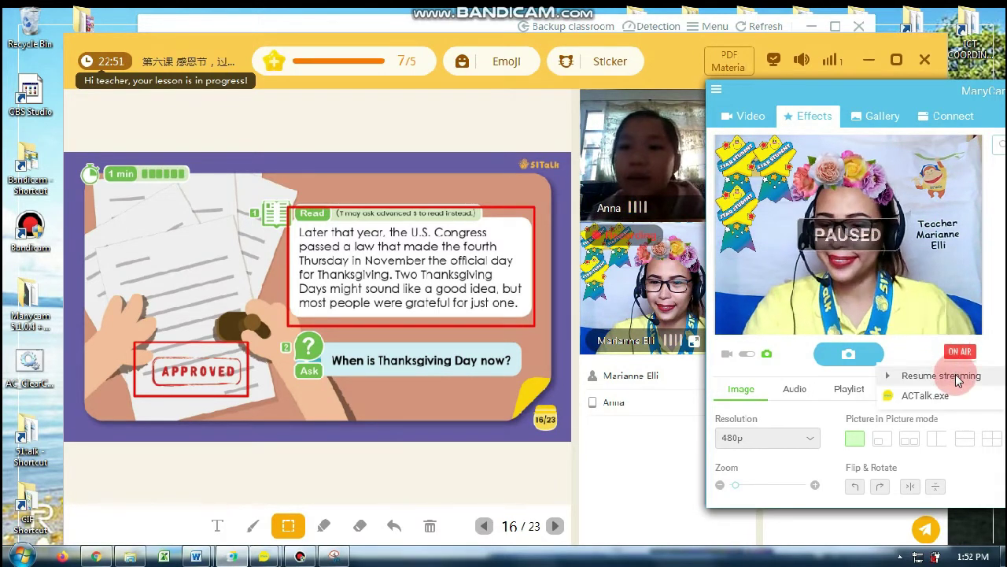
{"action": "left_click", "coordinate": [955, 374]}
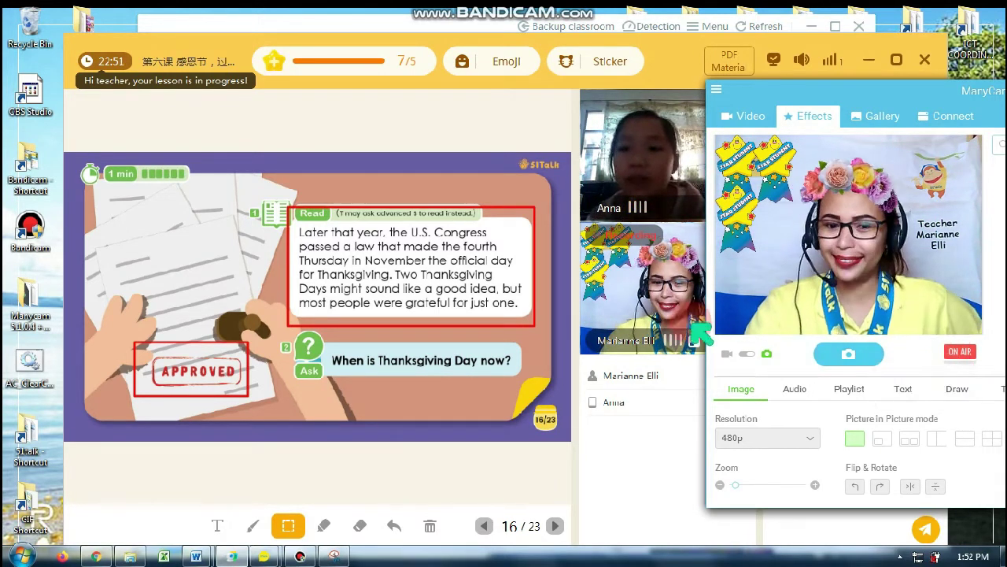
{"action": "left_click", "coordinate": [526, 356]}
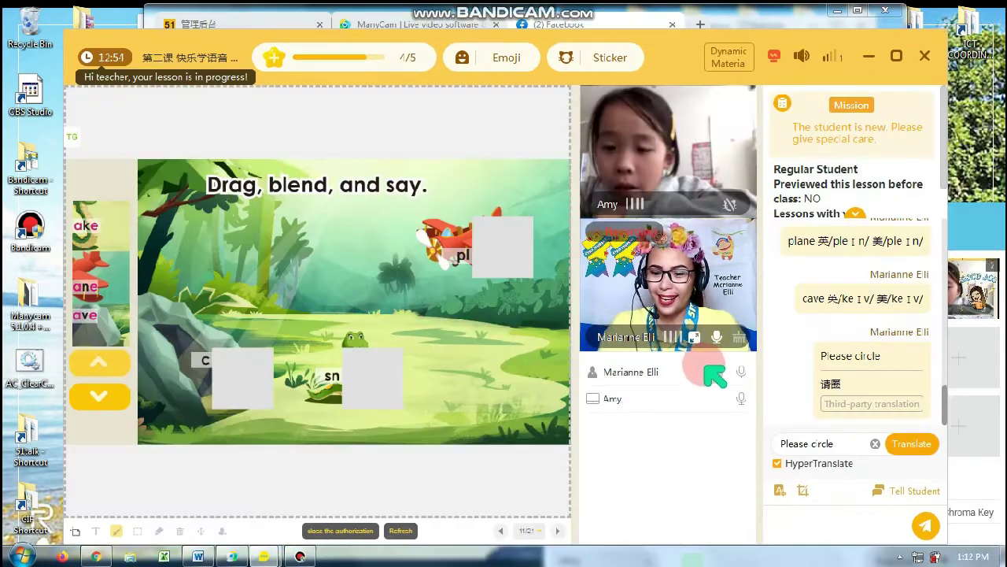
{"action": "left_click", "coordinate": [663, 466]}
{"action": "left_click", "coordinate": [456, 419]}
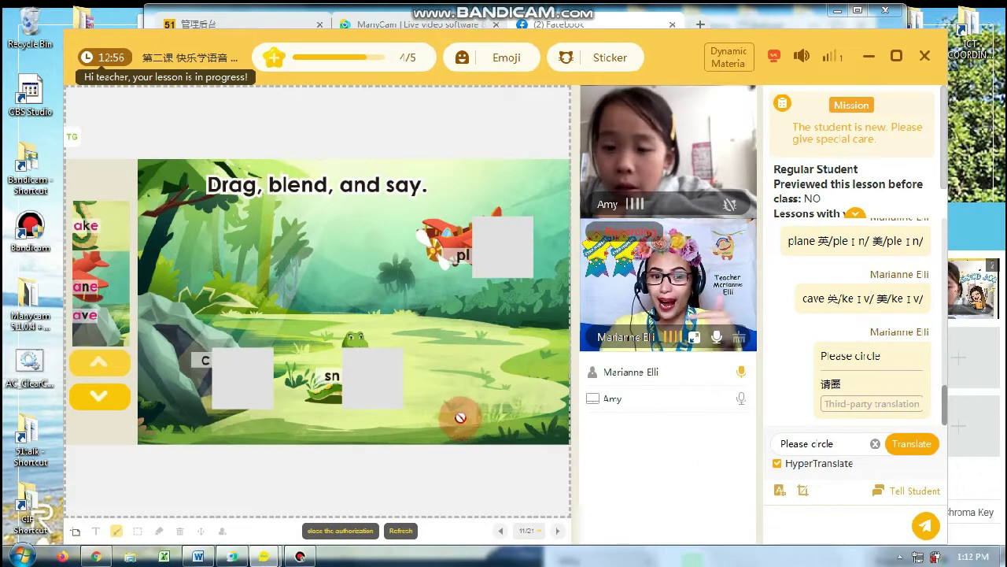
Bring the ManyCam window in front of the "Drag, blend, and say" lesson, pause its stream and move the window slightly aside.
{"action": "left_click", "coordinate": [961, 228]}
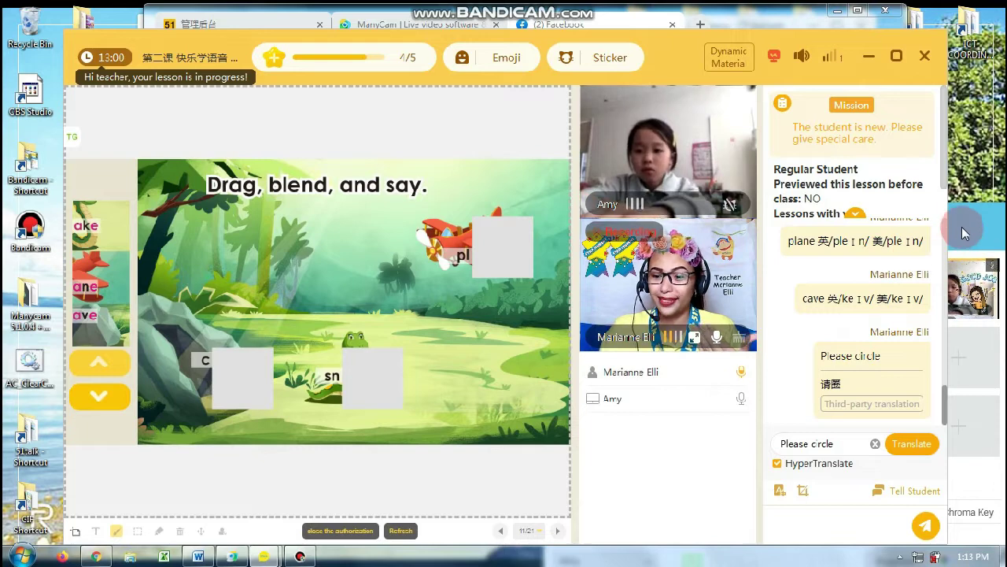
{"action": "left_click_drag", "start_coordinate": [738, 203], "coordinate": [864, 172]}
{"action": "left_click", "coordinate": [925, 473]}
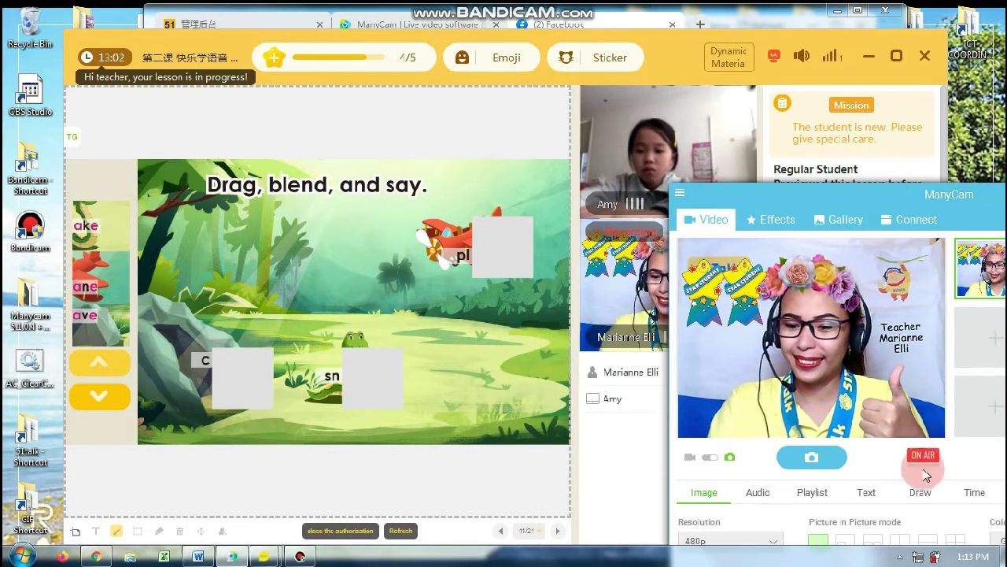
{"action": "left_click", "coordinate": [956, 476]}
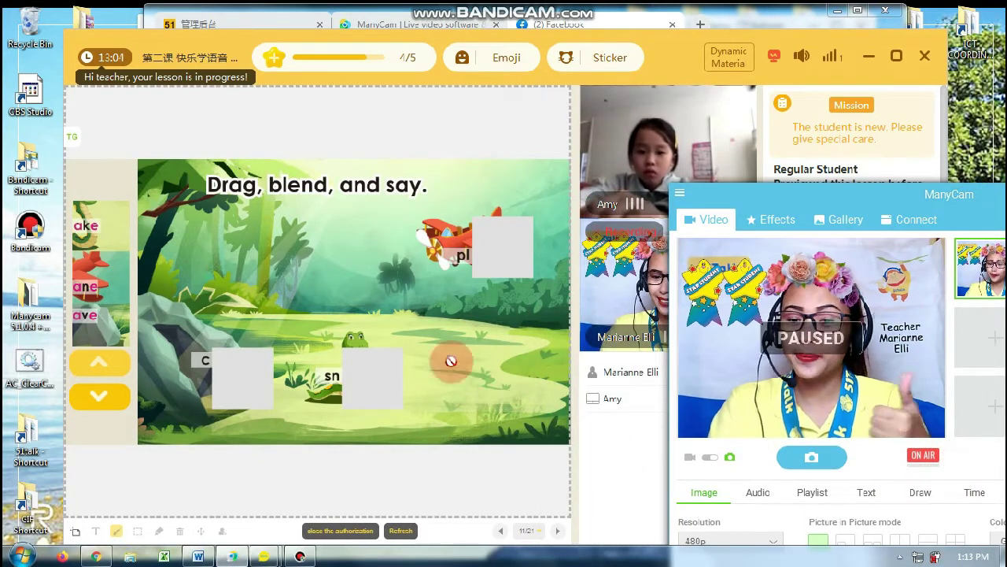
{"action": "left_click_drag", "start_coordinate": [449, 360], "coordinate": [491, 345]}
{"action": "left_click", "coordinate": [805, 200]}
{"action": "left_click_drag", "start_coordinate": [806, 199], "coordinate": [827, 196]}
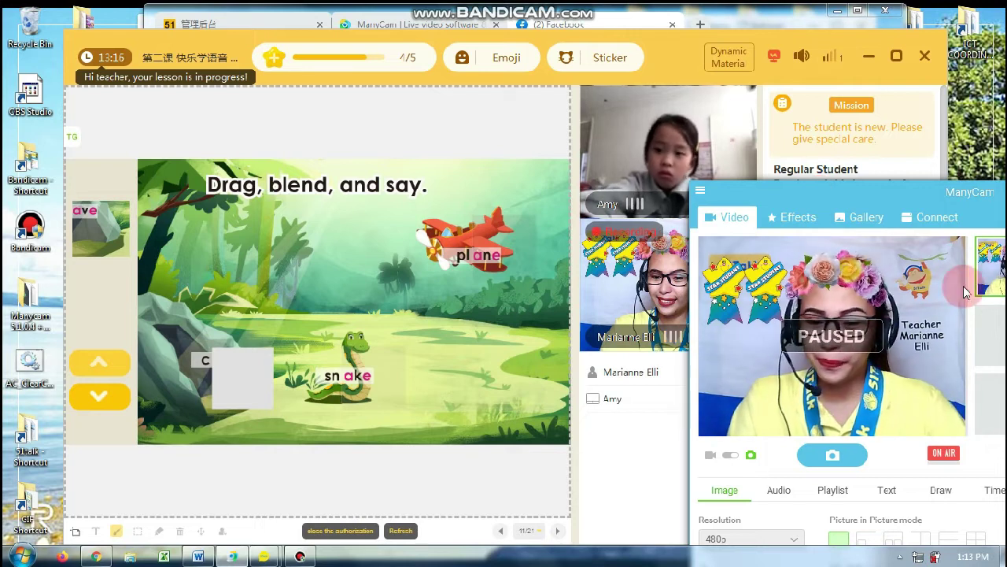
Resume streaming the ManyCam video to the "Drag, blend, and say" lesson.
{"action": "right_click", "coordinate": [968, 453]}
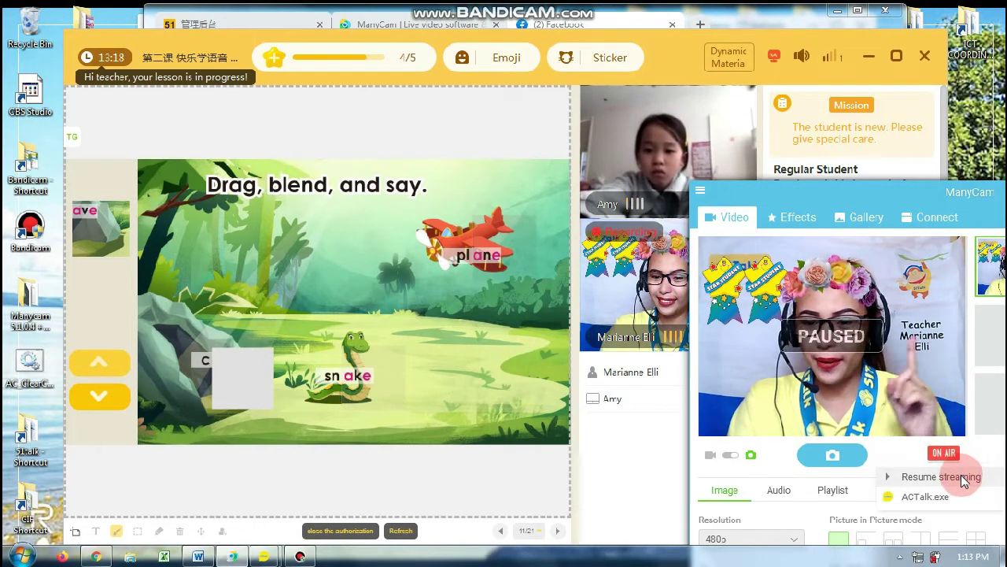
{"action": "left_click", "coordinate": [960, 475]}
{"action": "left_click", "coordinate": [502, 360]}
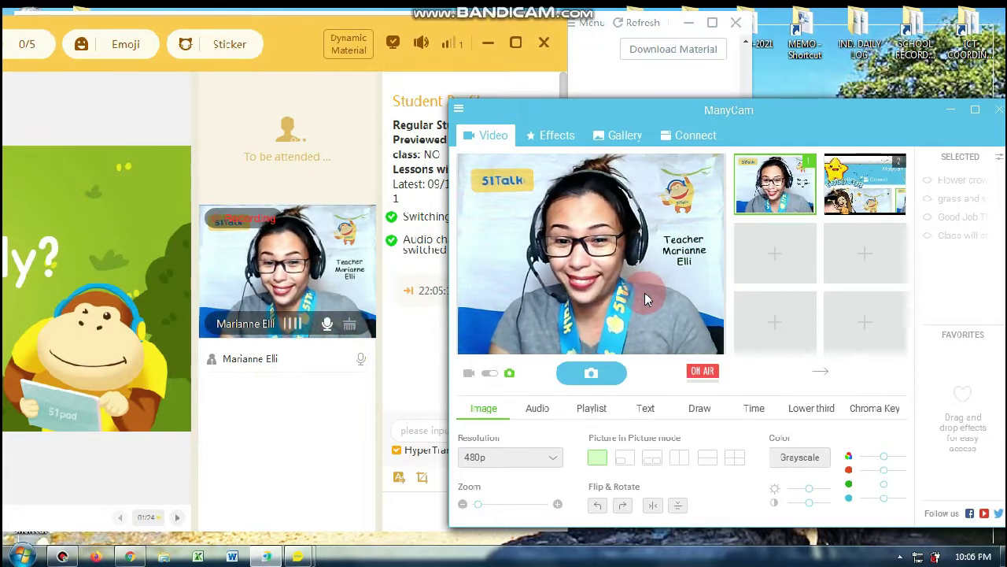
Pause the ManyCam stream in the classroom that is still waiting for its student, and resume it.
{"action": "left_click", "coordinate": [702, 373]}
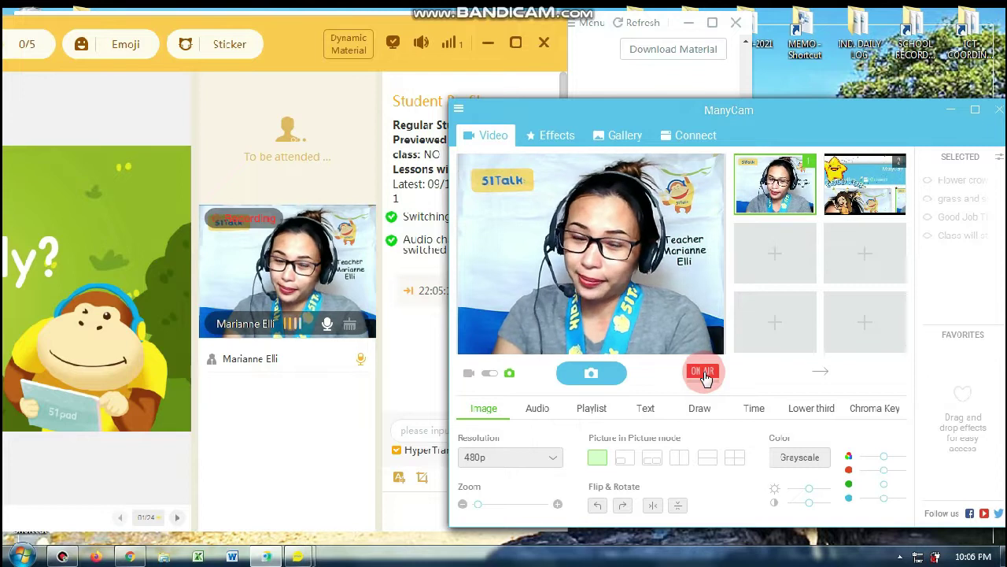
{"action": "left_click", "coordinate": [702, 373]}
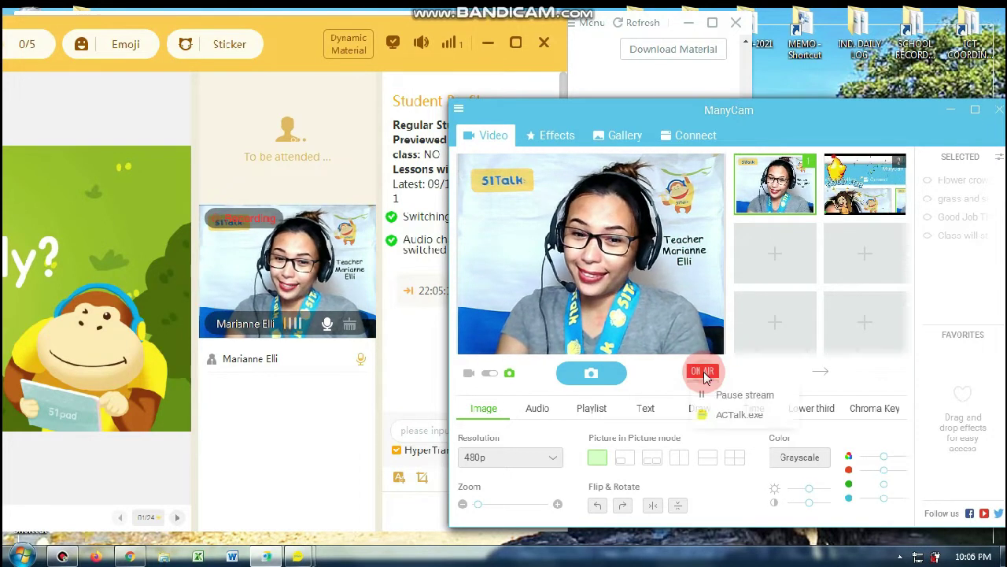
{"action": "left_click", "coordinate": [740, 394]}
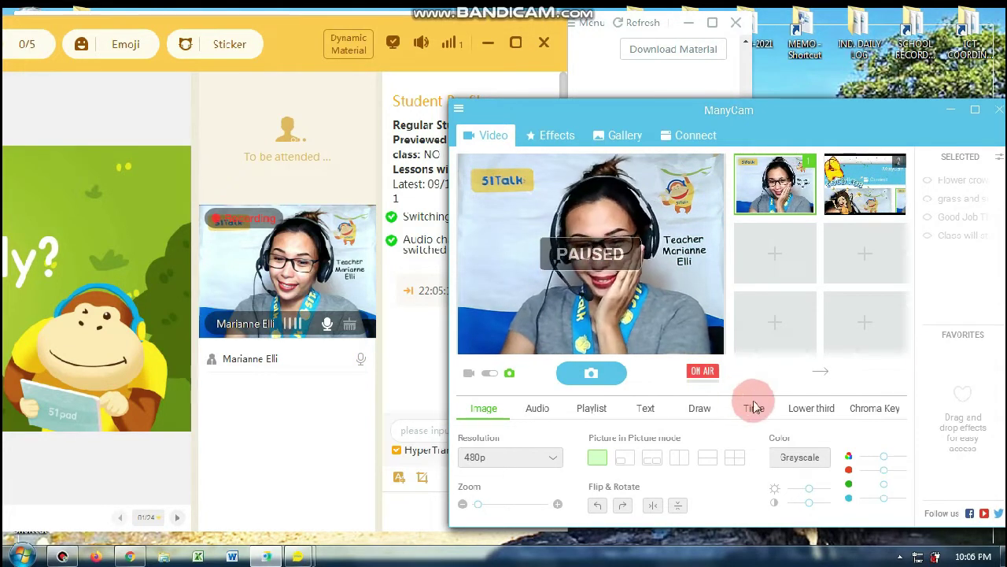
{"action": "left_click", "coordinate": [703, 372]}
{"action": "left_click", "coordinate": [742, 393]}
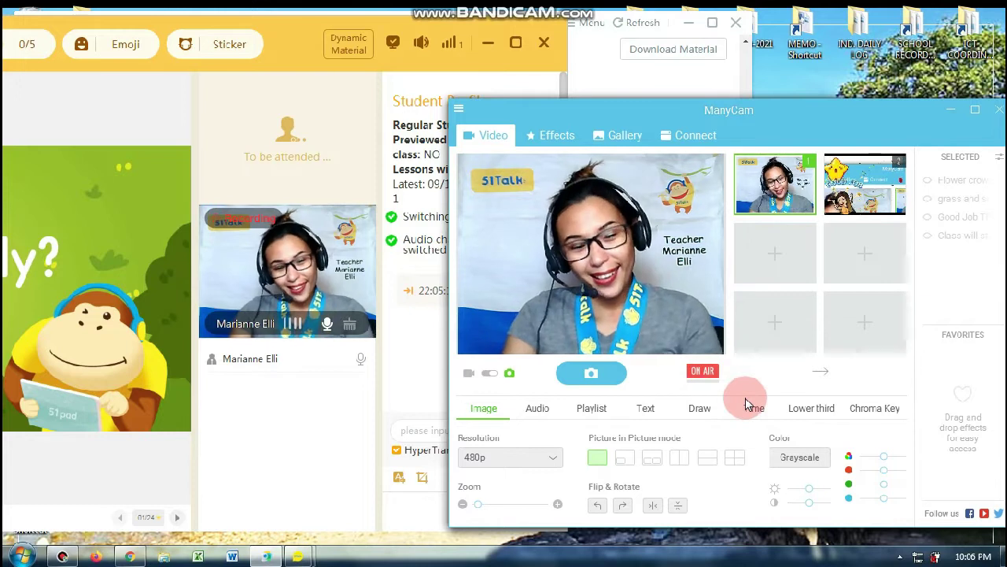